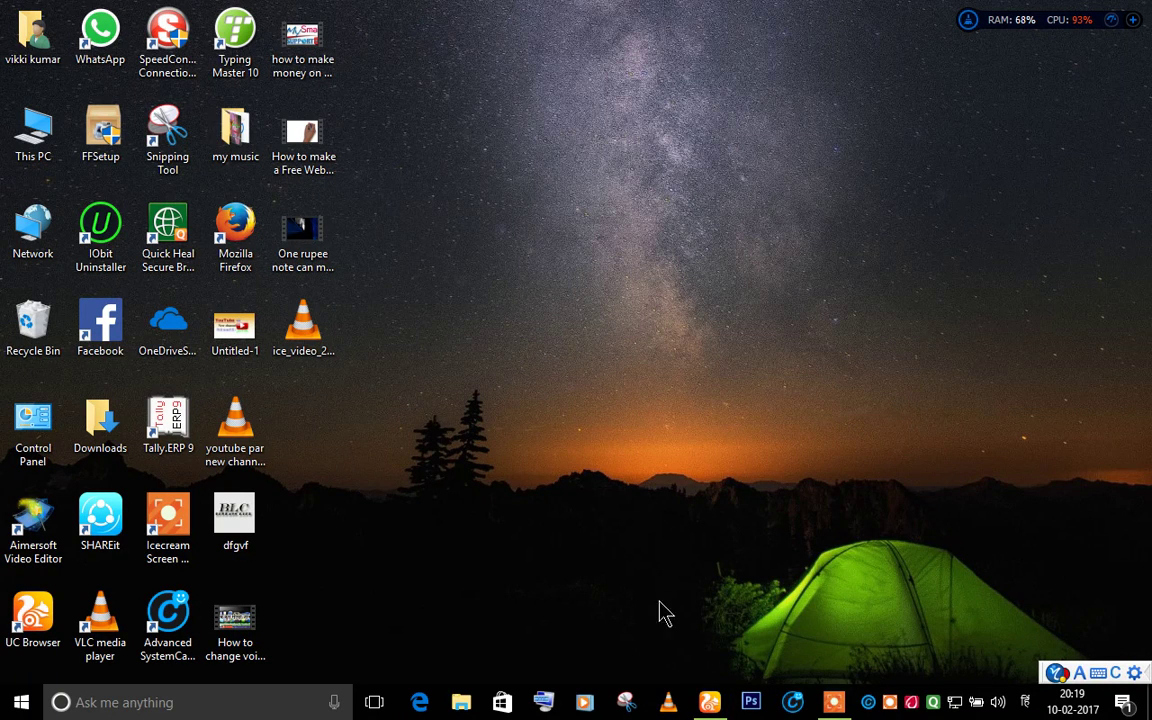
Step: Switch to UC Browser, open Facebook, and log in with the saved account credentials
click(713, 714)
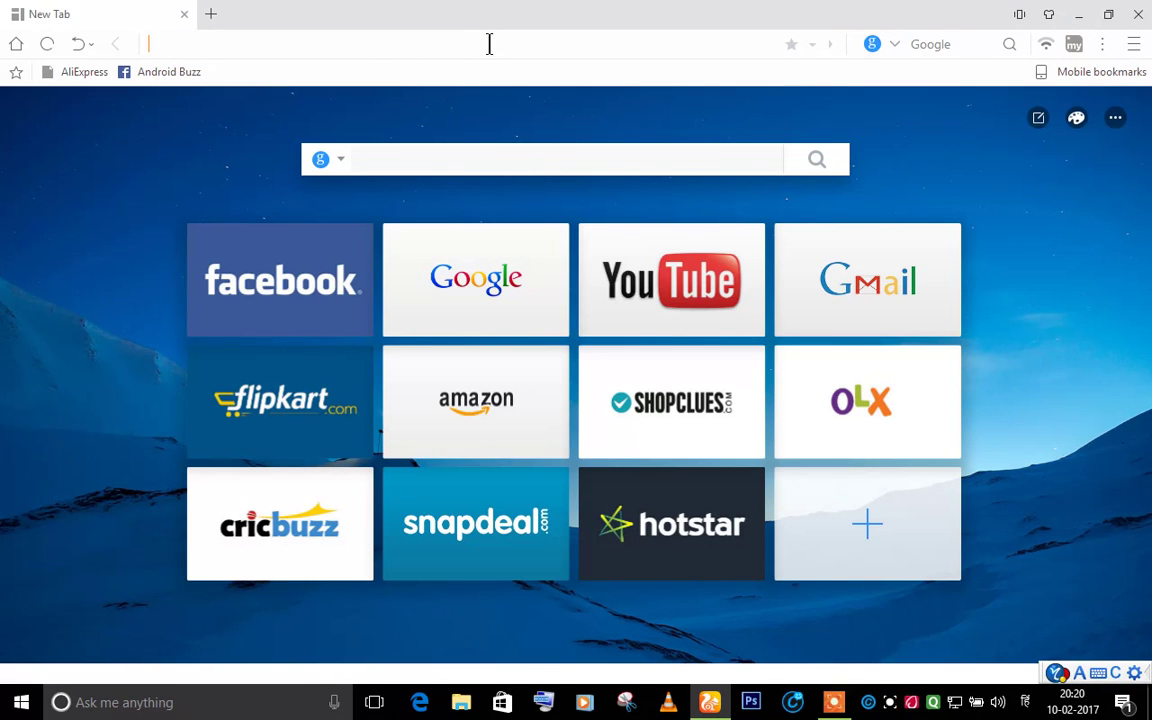
mouse_move(330, 283)
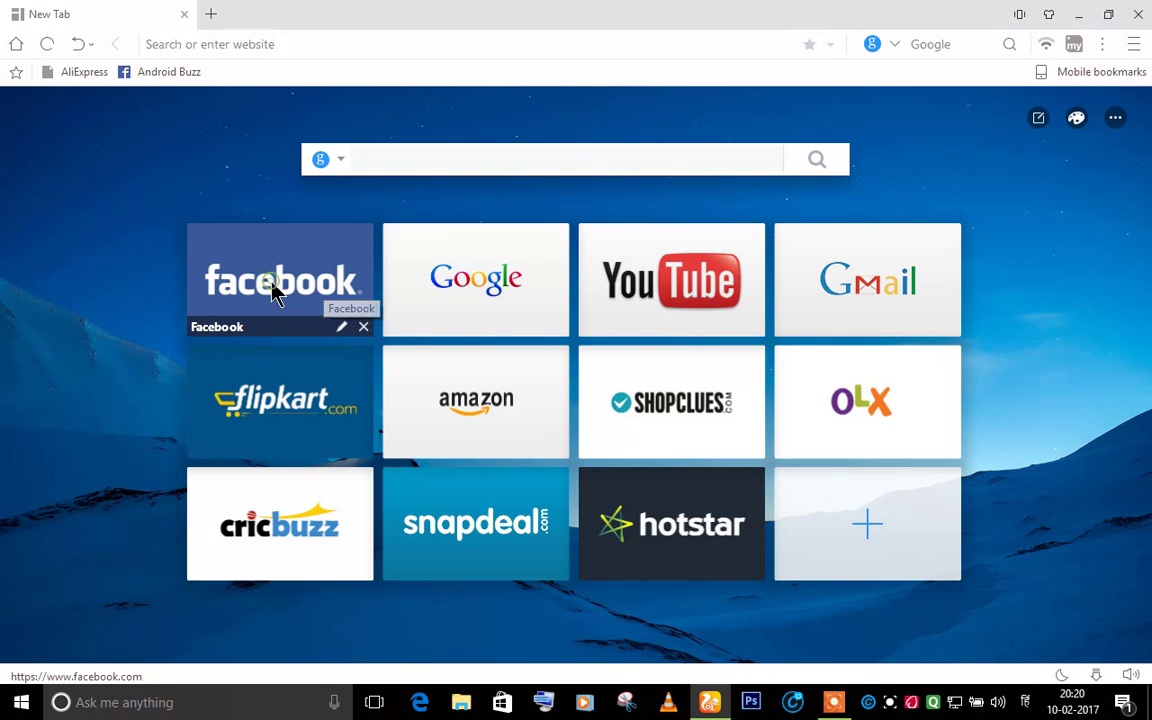
click(274, 289)
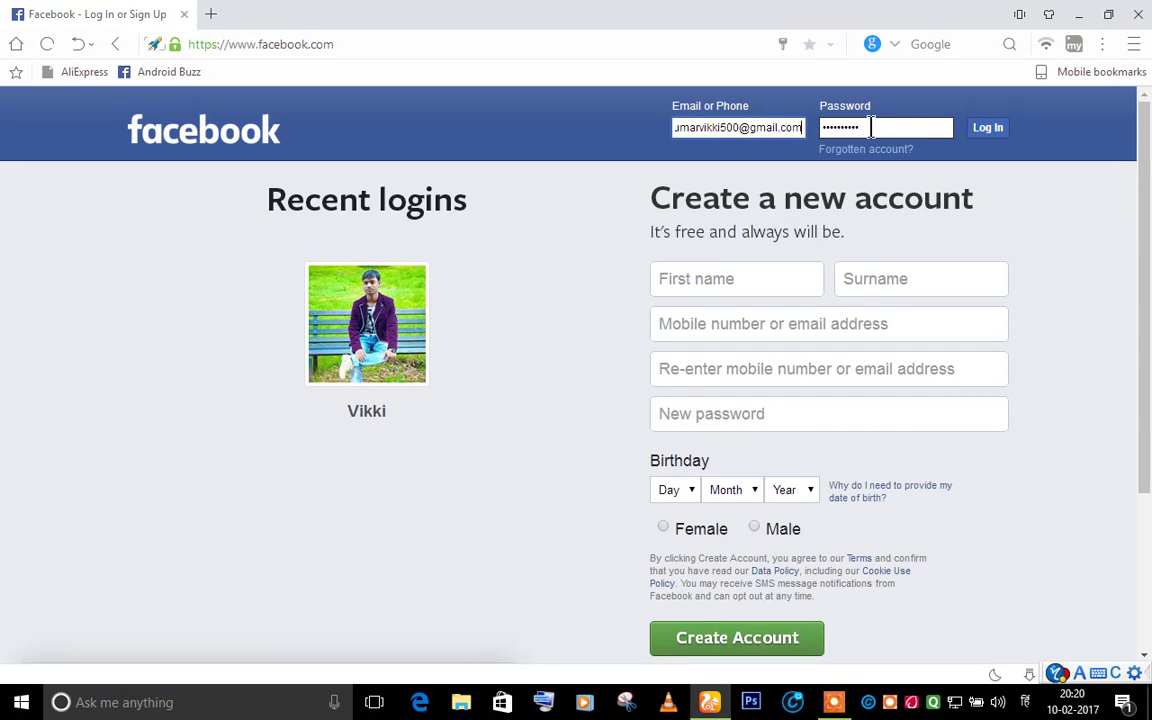
click(988, 133)
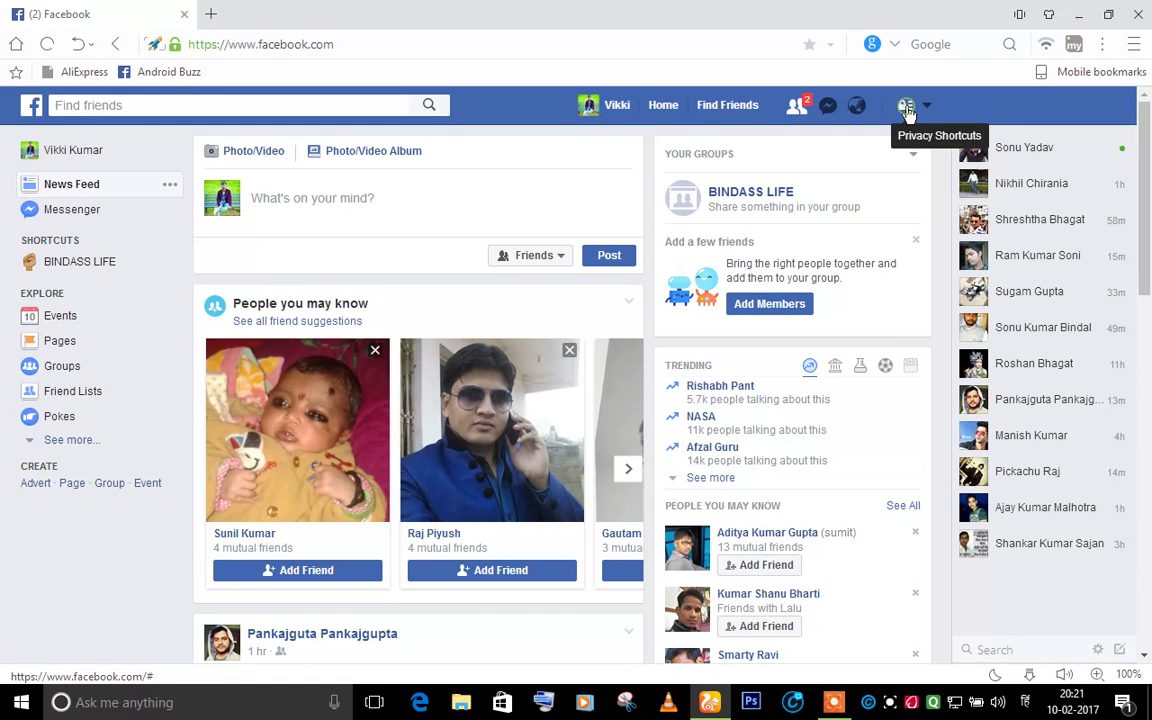
Step: Search the help in Facebook's Privacy Shortcuts for "delete"
click(906, 108)
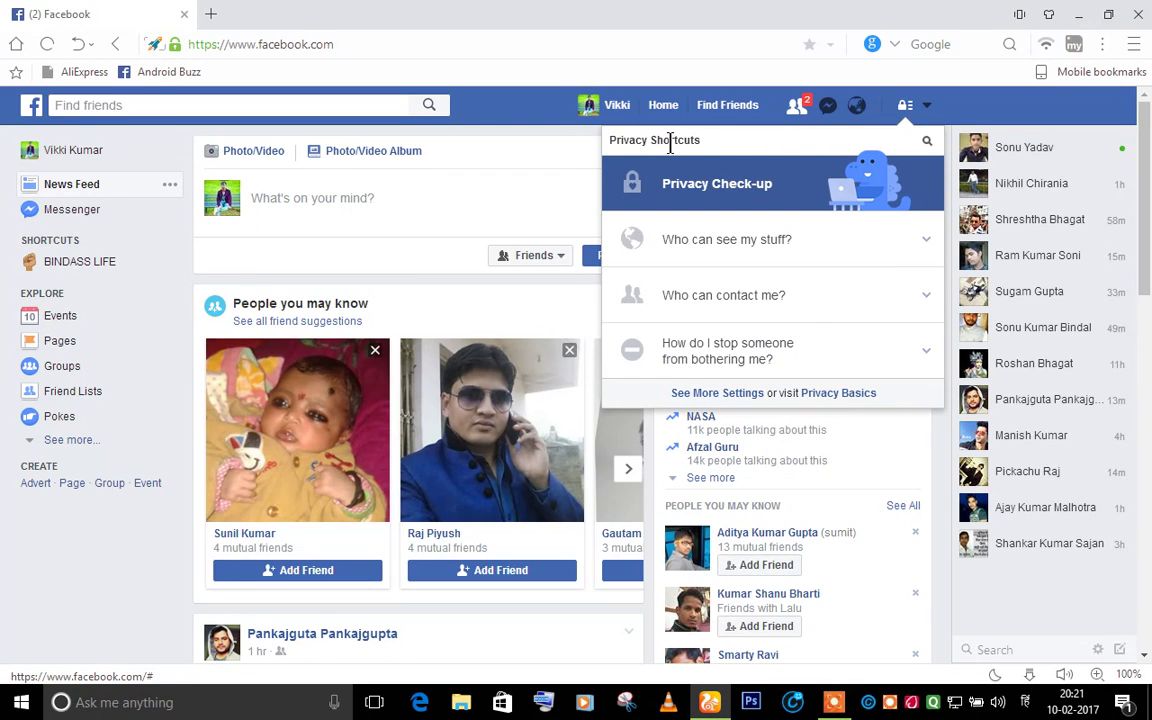
click(929, 145)
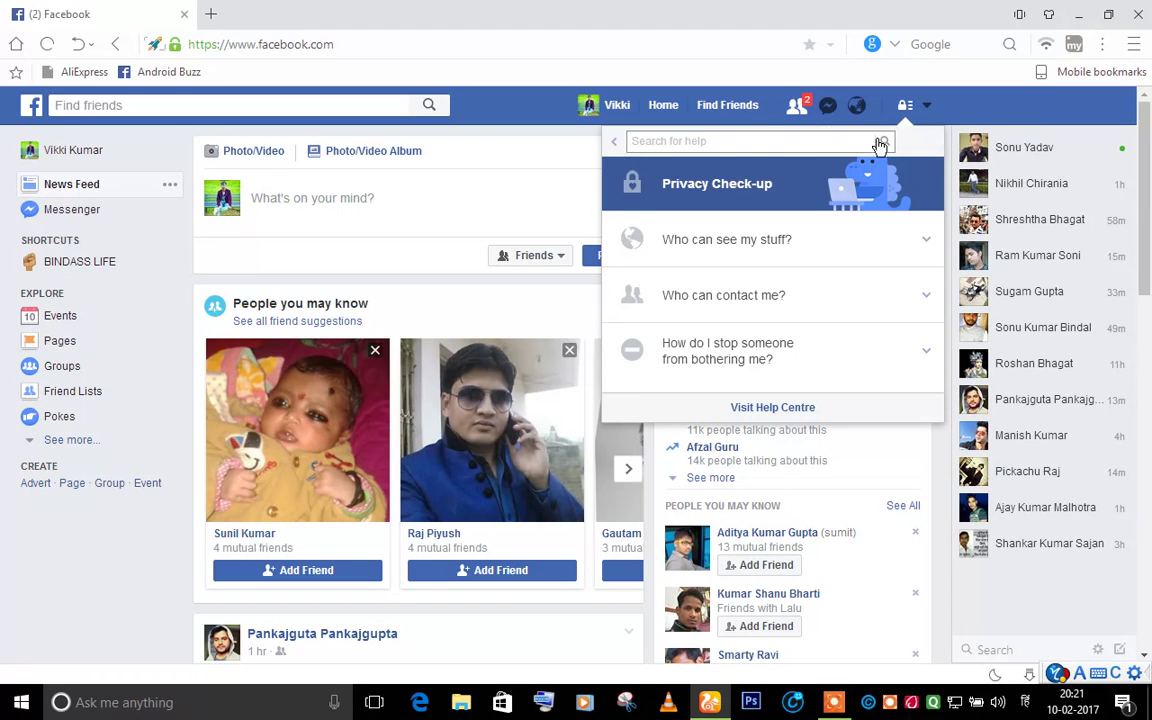
click(737, 141)
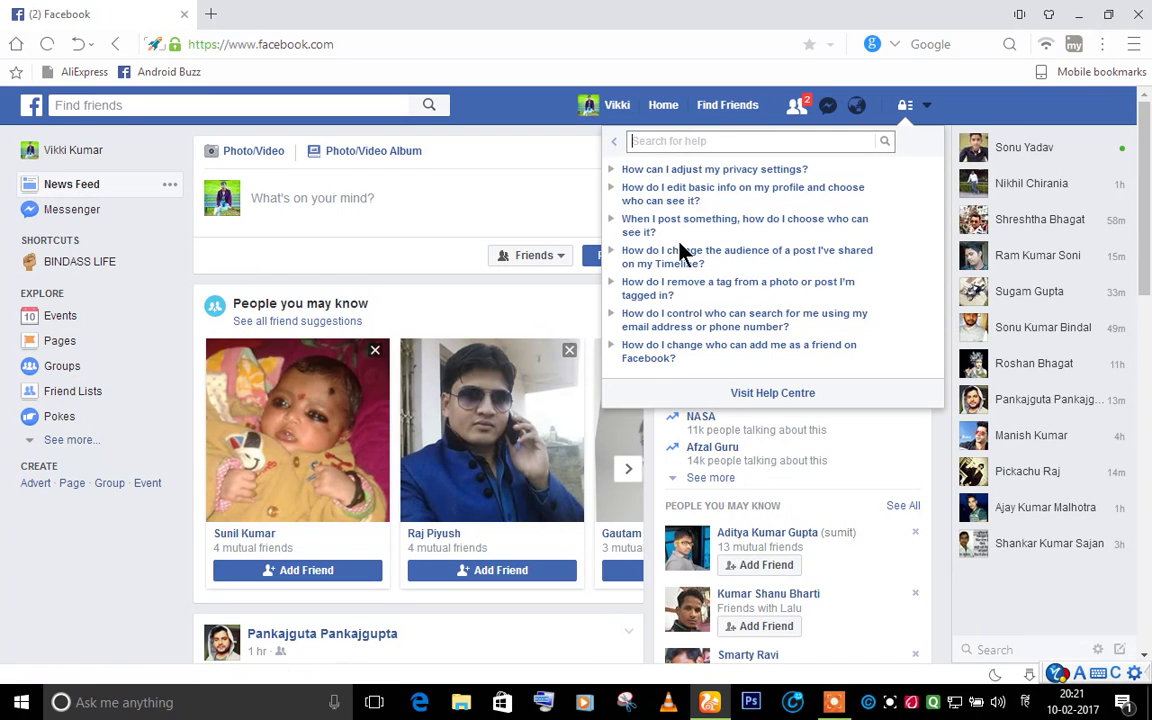
click(682, 140)
text(de)
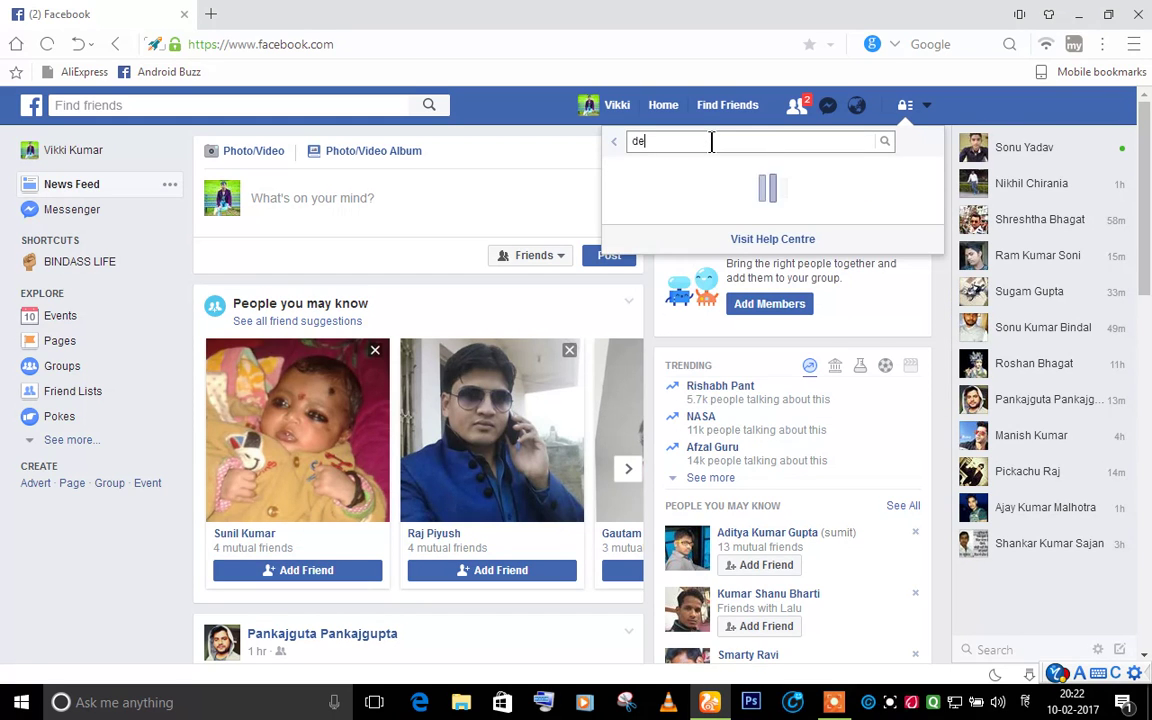
text(le)
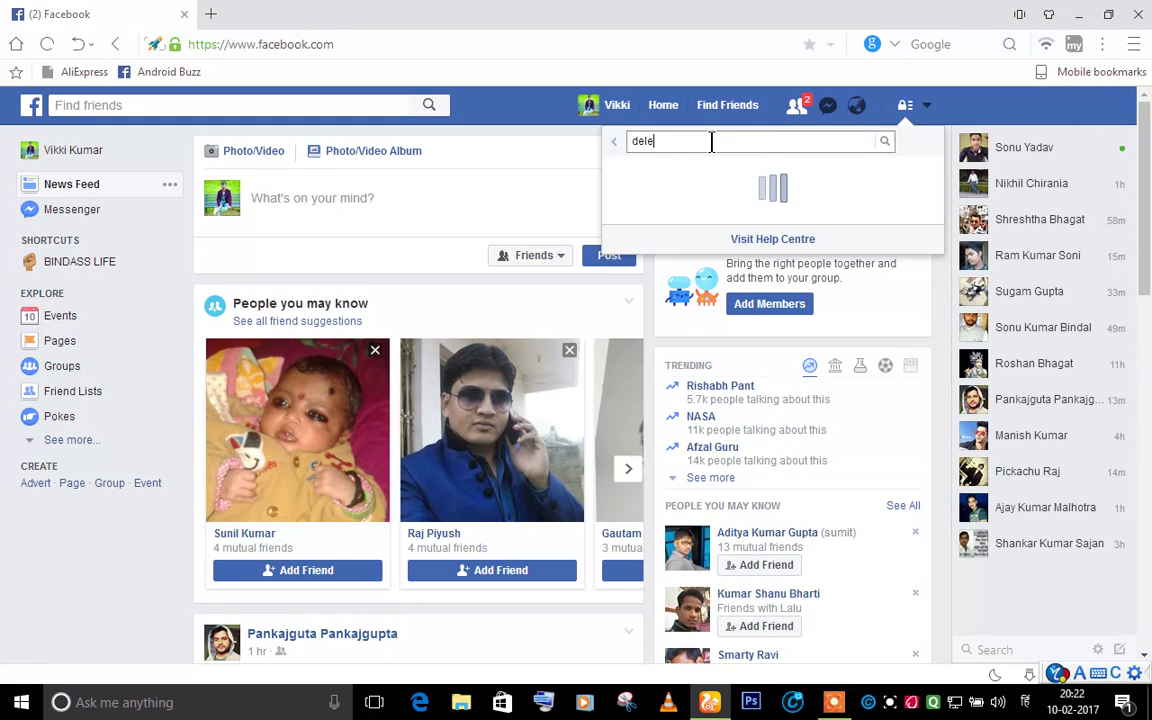
text(te)
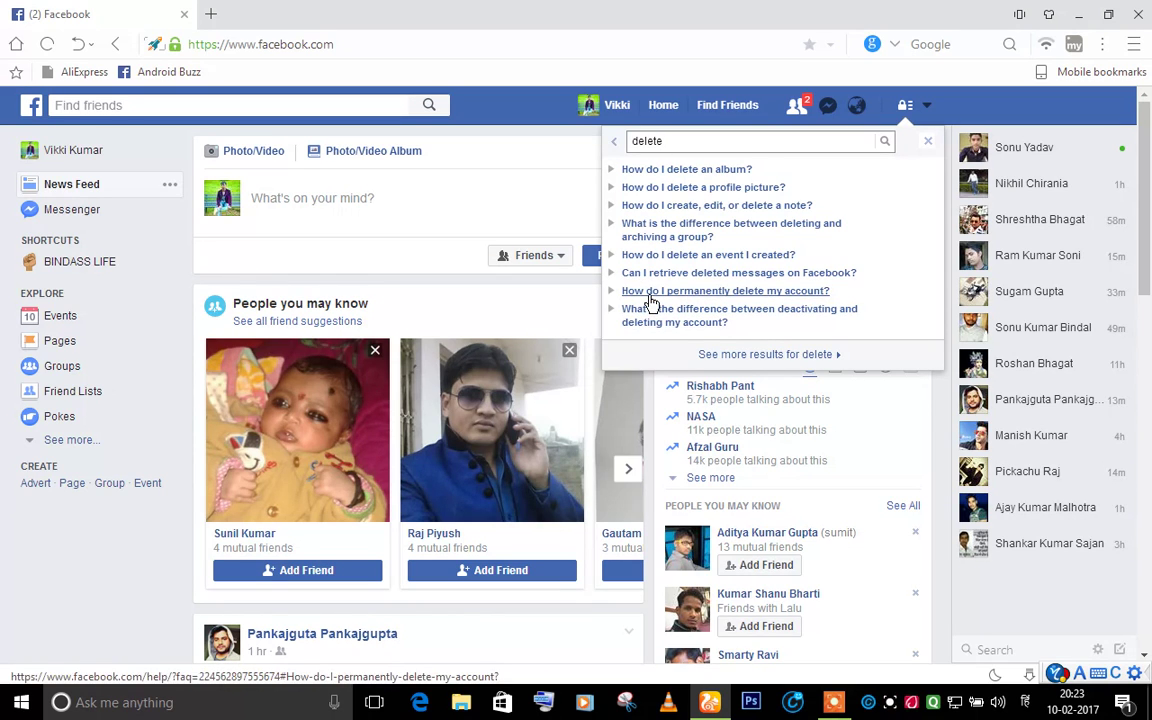
click(830, 705)
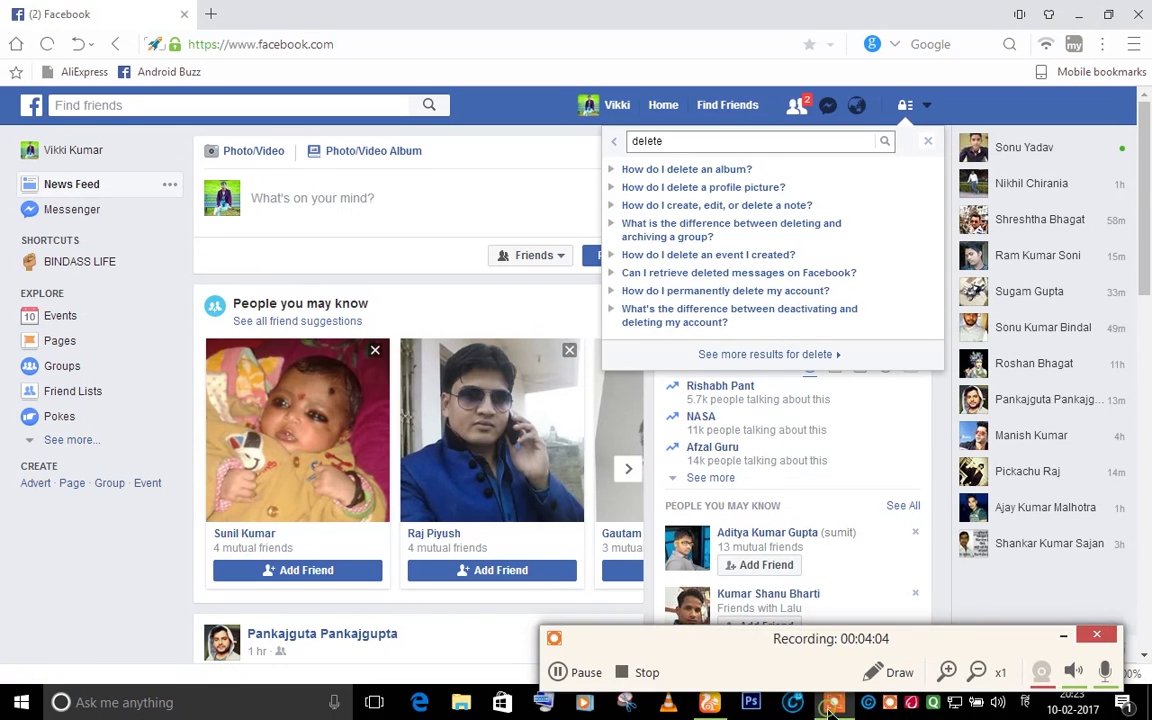
click(557, 672)
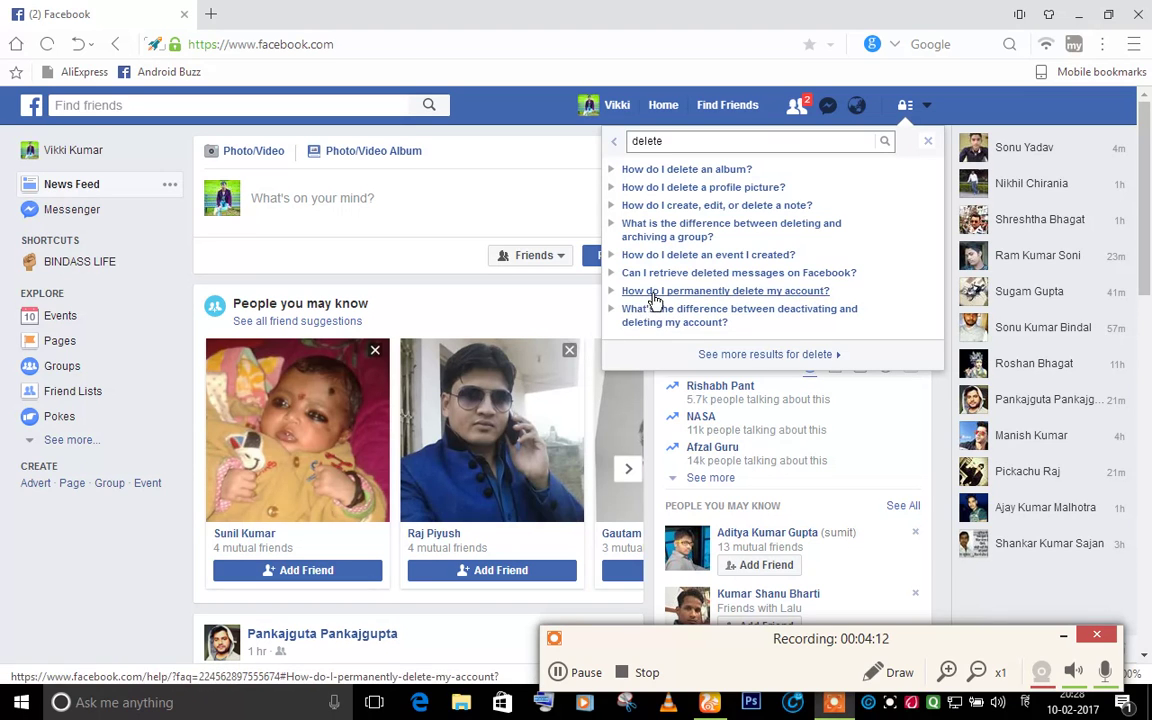
Step: Expand "How do I permanently delete my account?" and follow its "let us know" link to the account deletion page
click(753, 292)
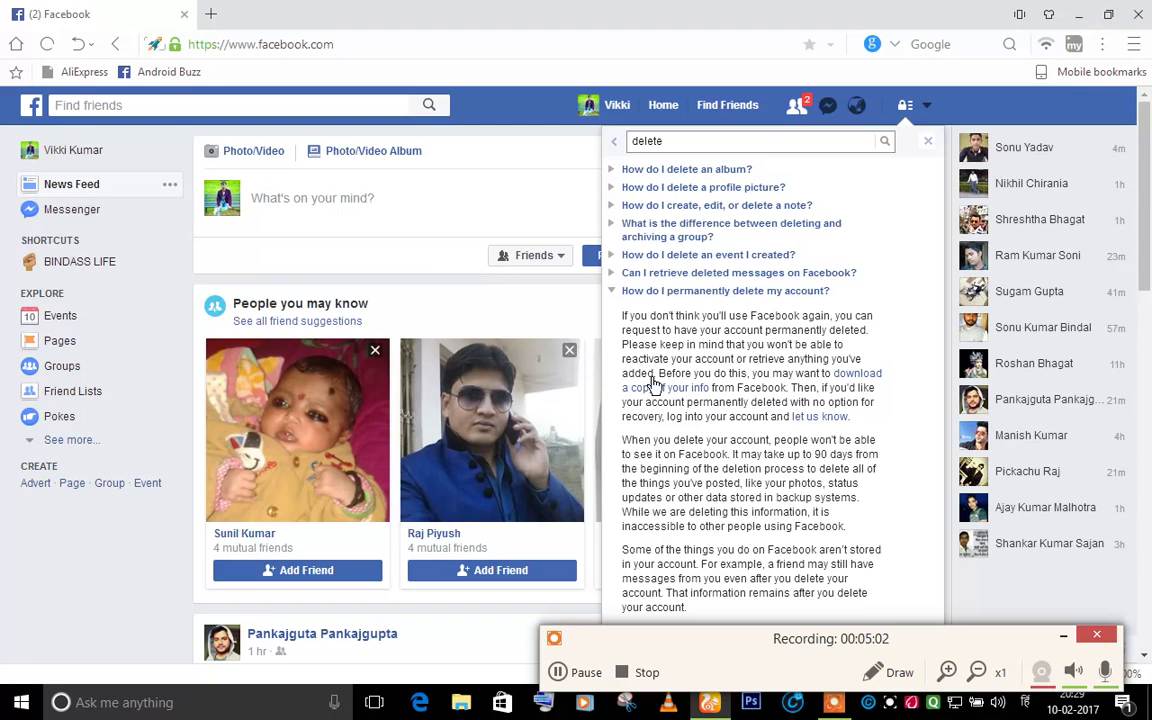
click(826, 424)
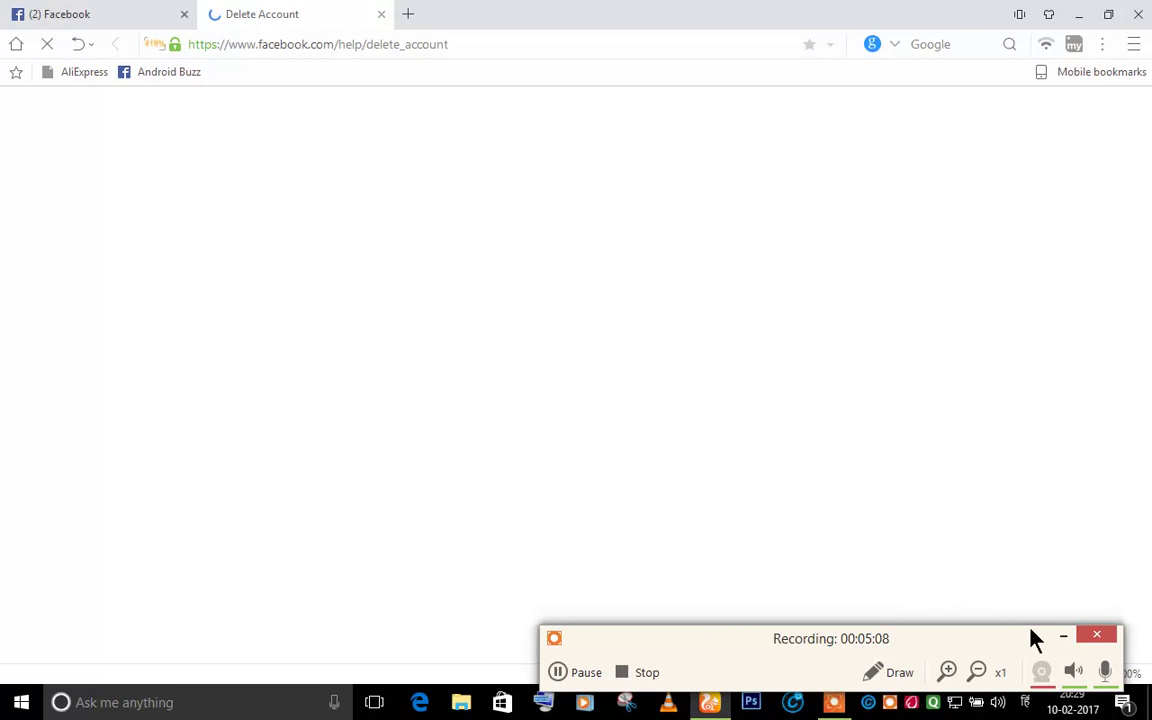
click(1066, 642)
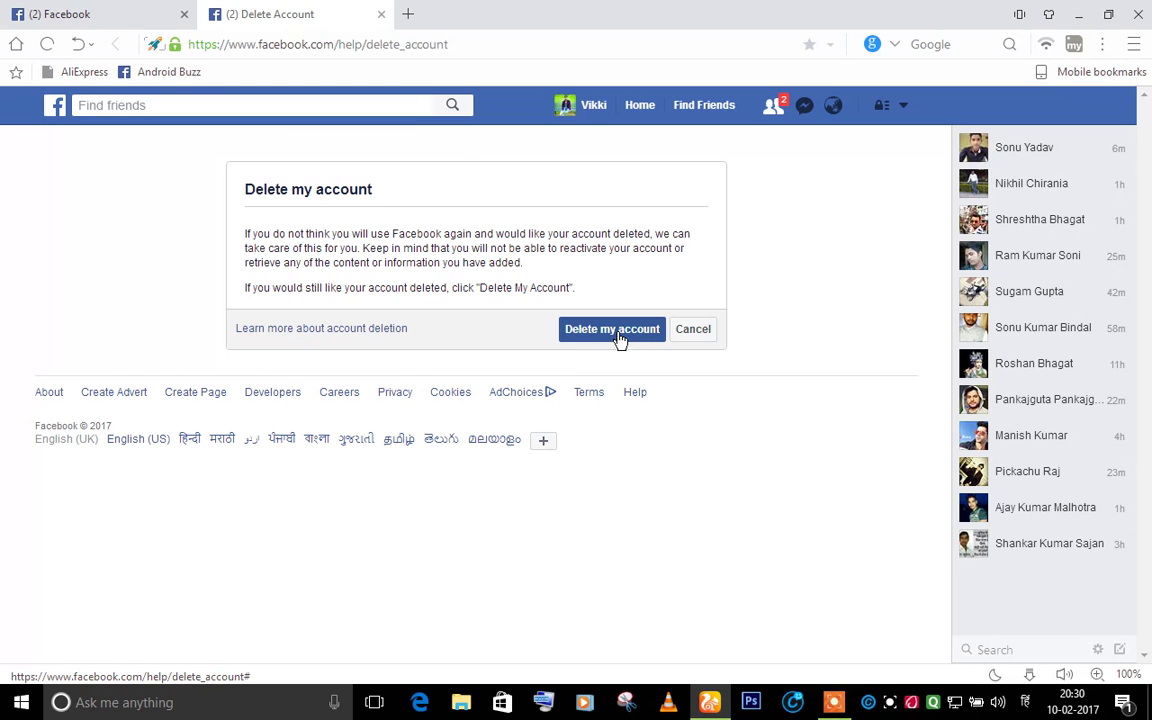
Step: Start deleting the account and enter the account password in the Permanently delete account dialog
click(582, 339)
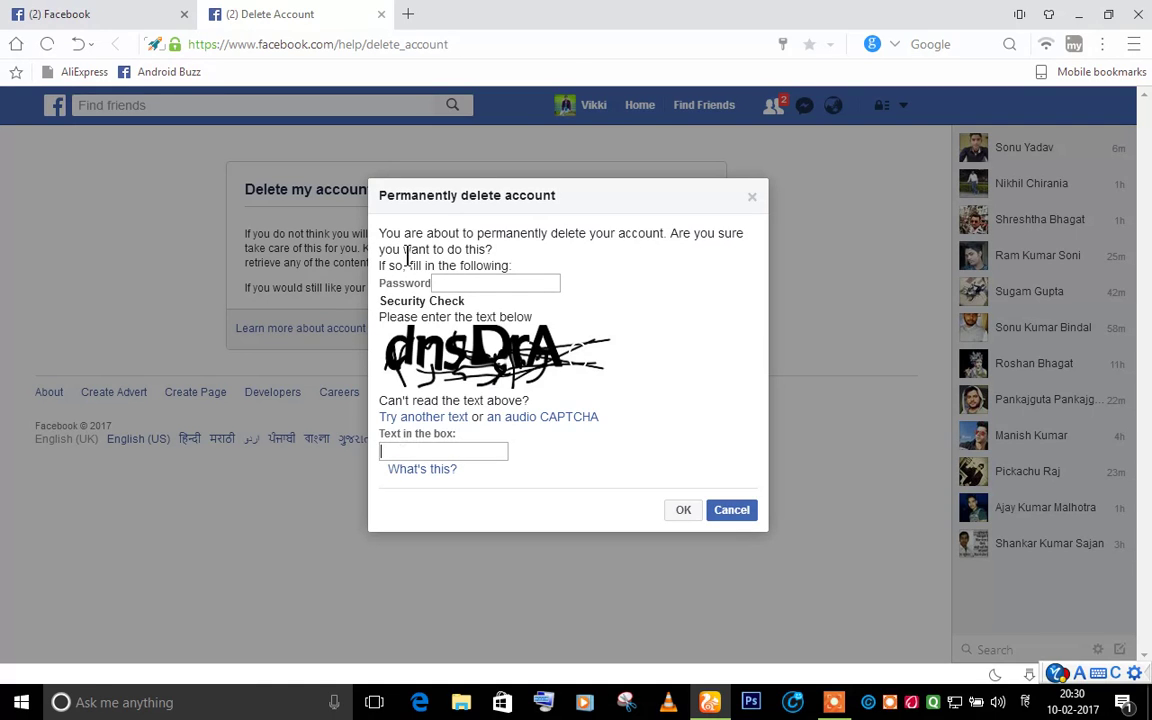
click(487, 285)
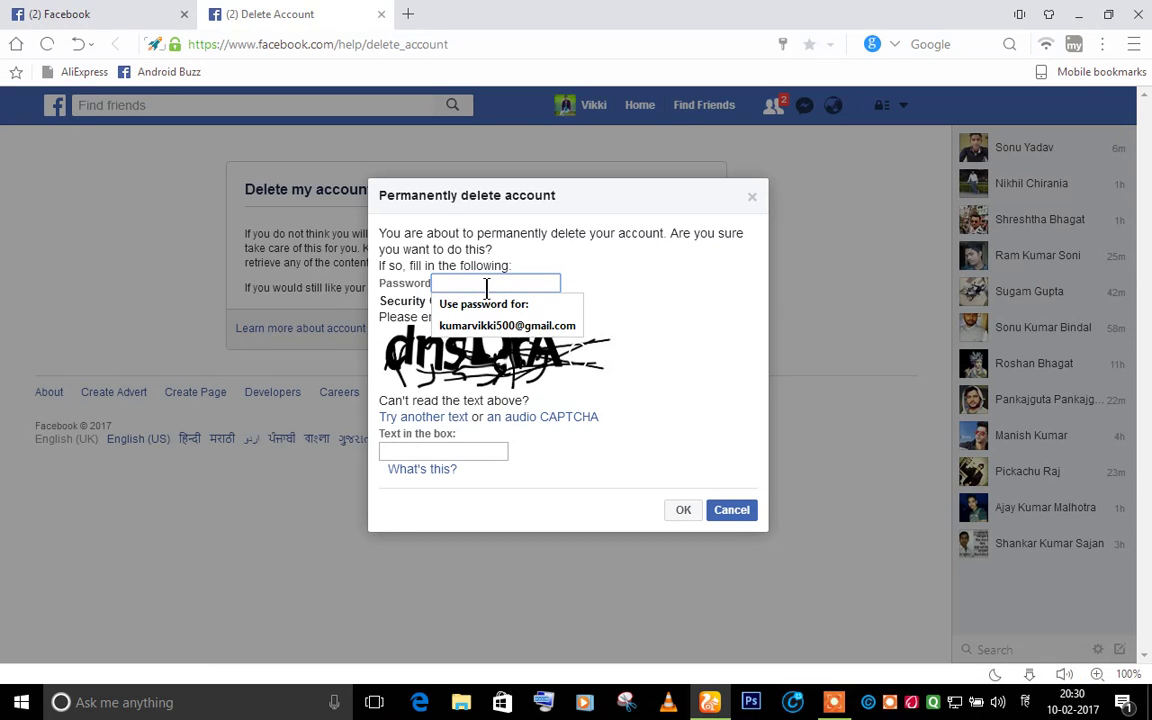
text(•)
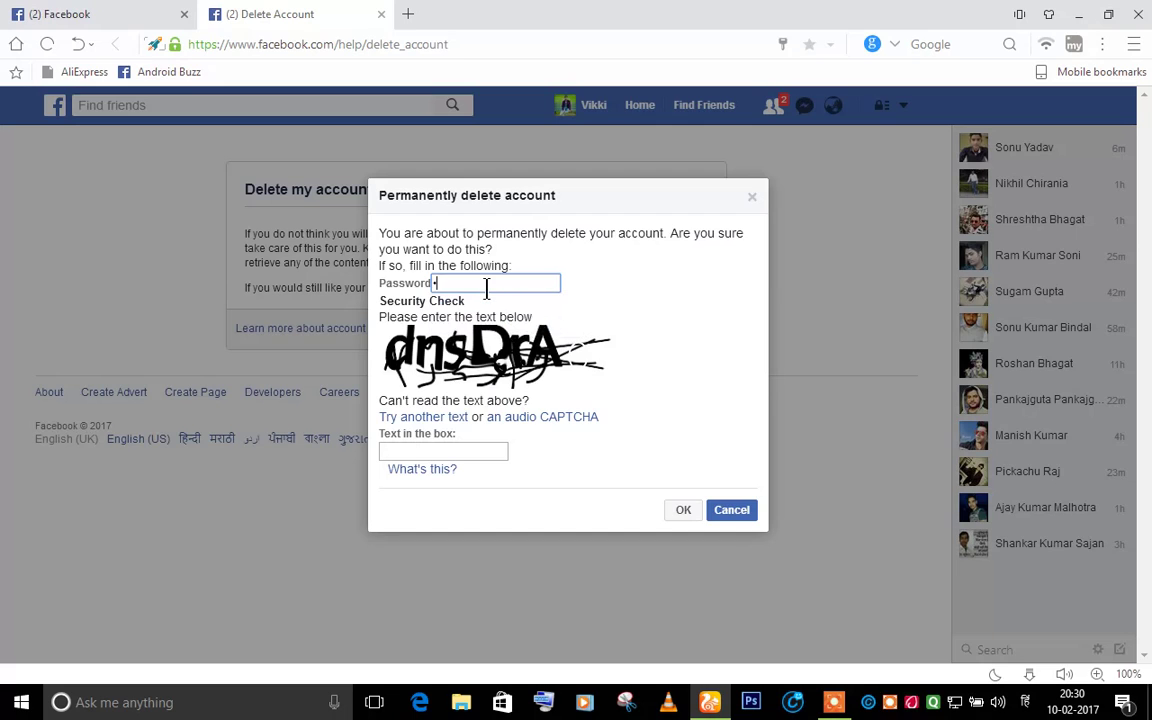
text(•••••••••)
Step: Enter the security check text with the letter case shown in the image, submit the permanent account deletion, and acknowledge the confirmation
click(429, 450)
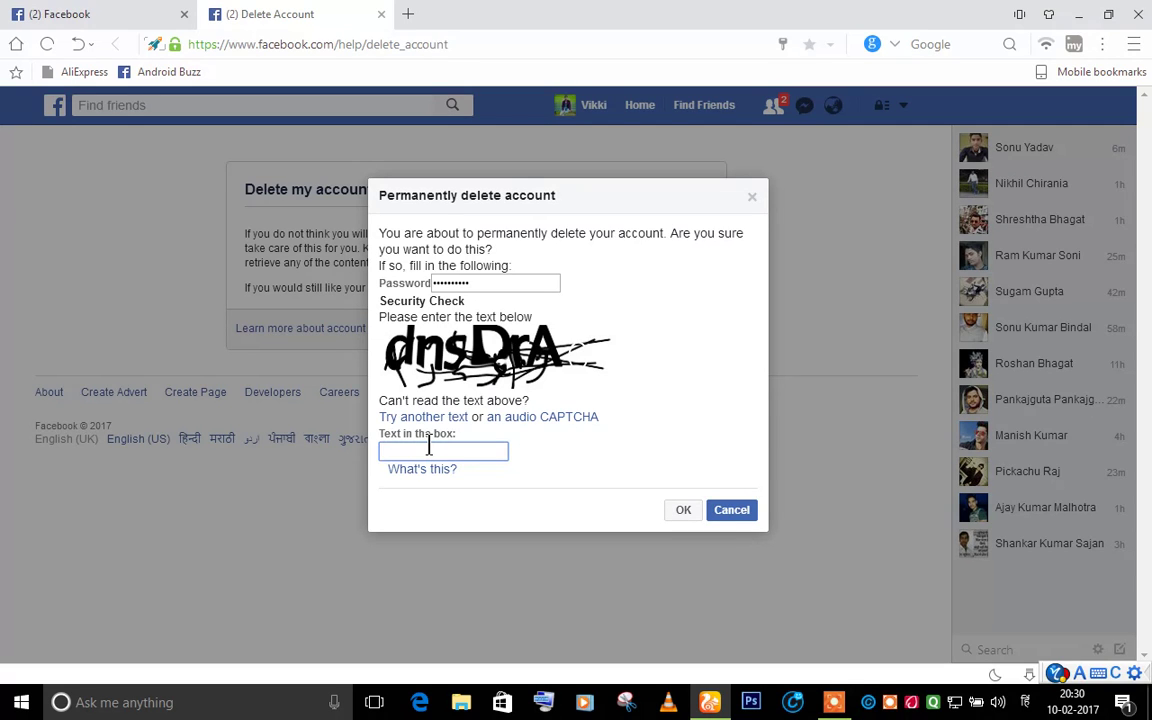
text(dnsDRa)
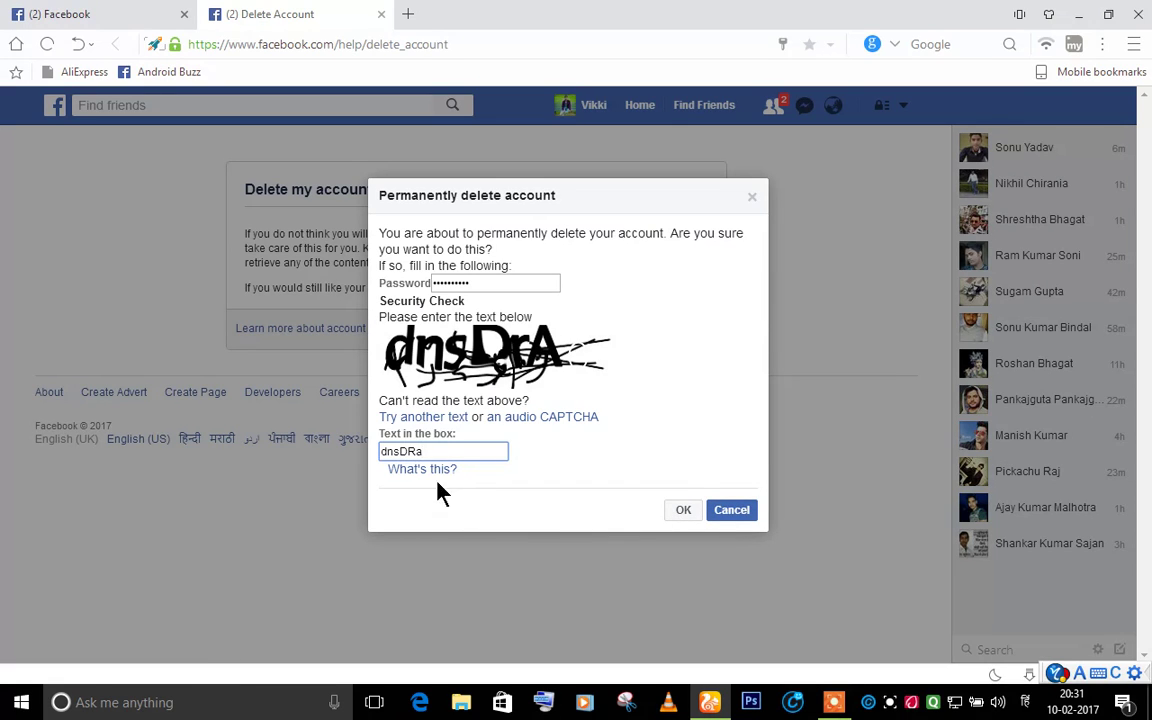
drag(500, 451, 407, 451)
key(BackSpace)
text(Ra)
drag(468, 450, 406, 451)
key(BackSpace)
text(rA)
click(684, 512)
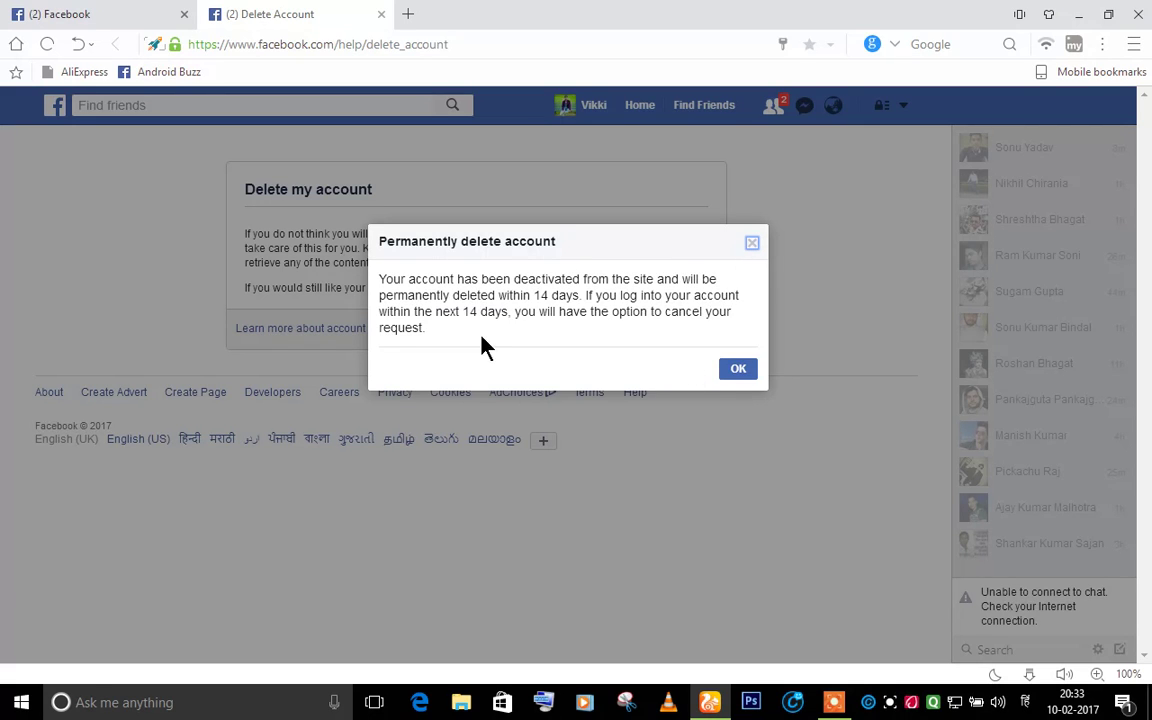
click(733, 372)
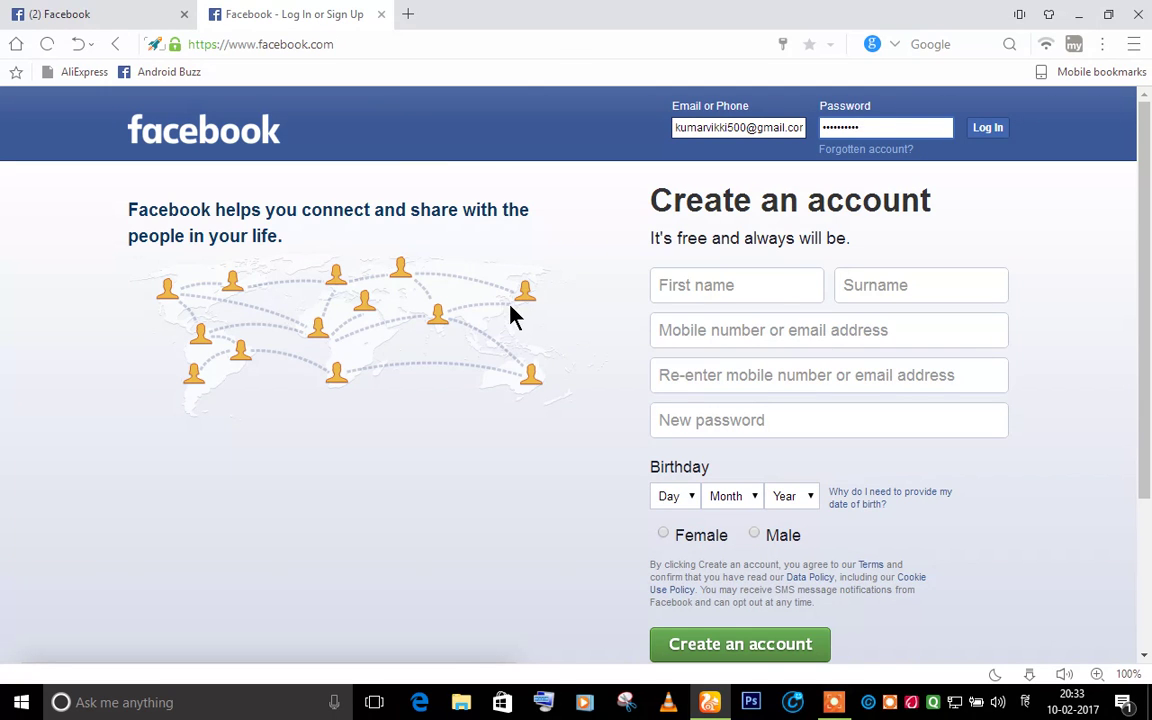
click(1080, 20)
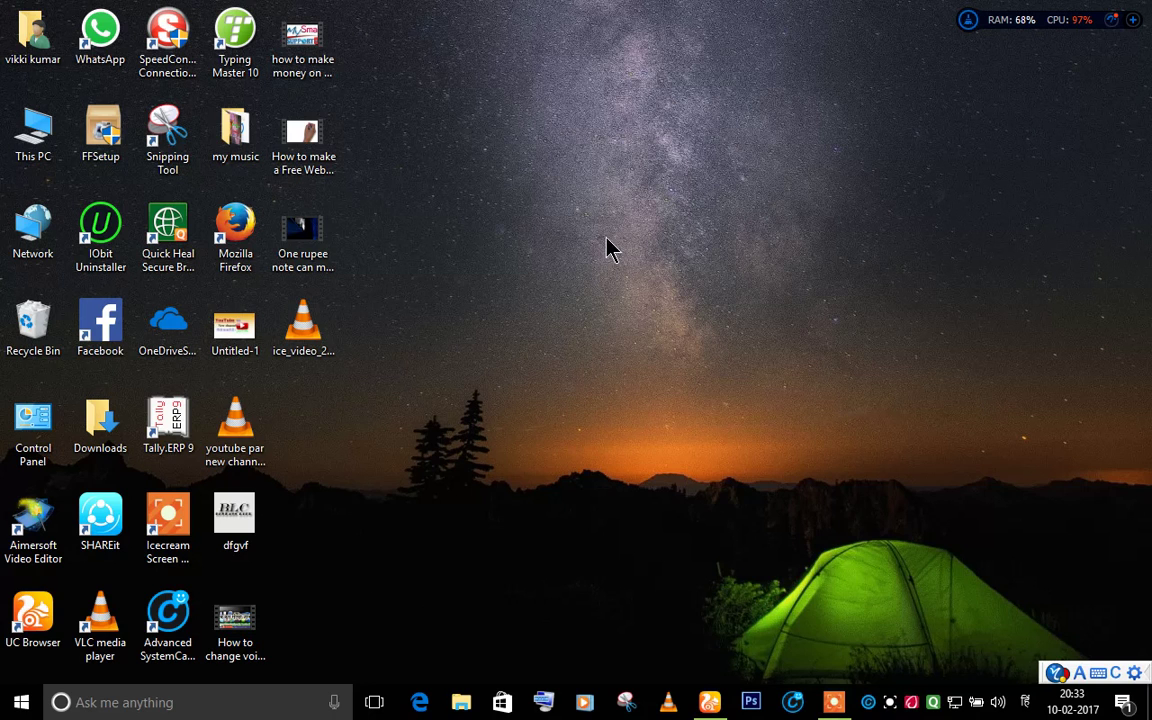
click(833, 702)
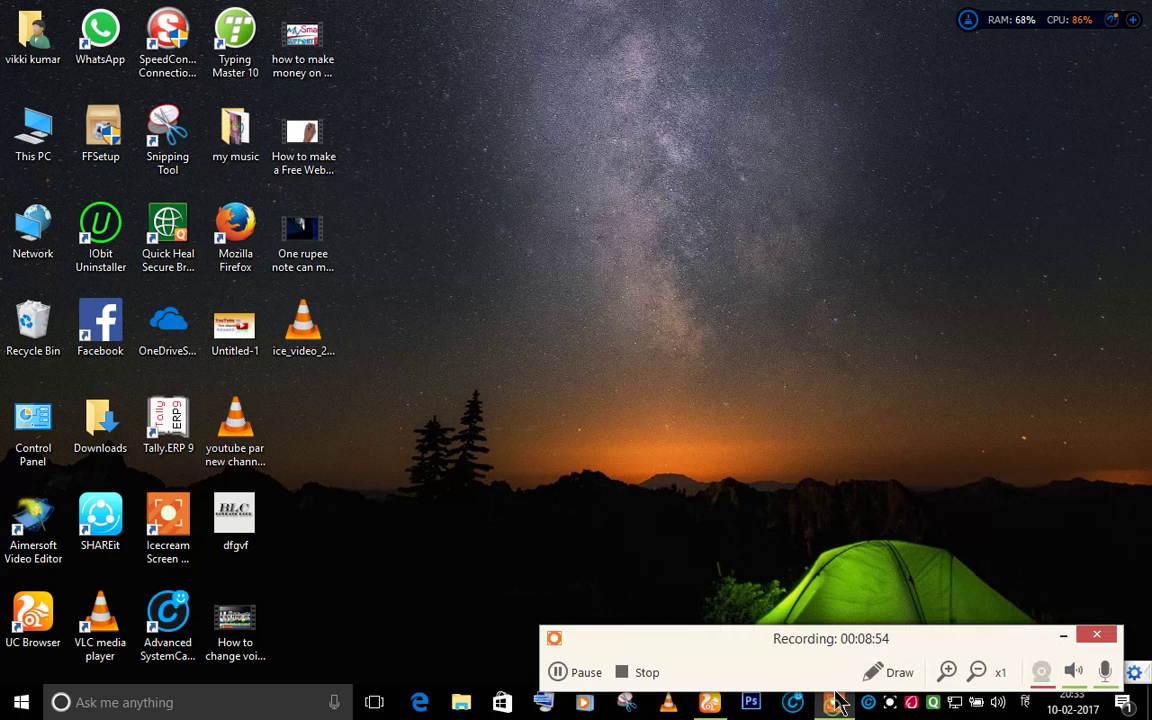